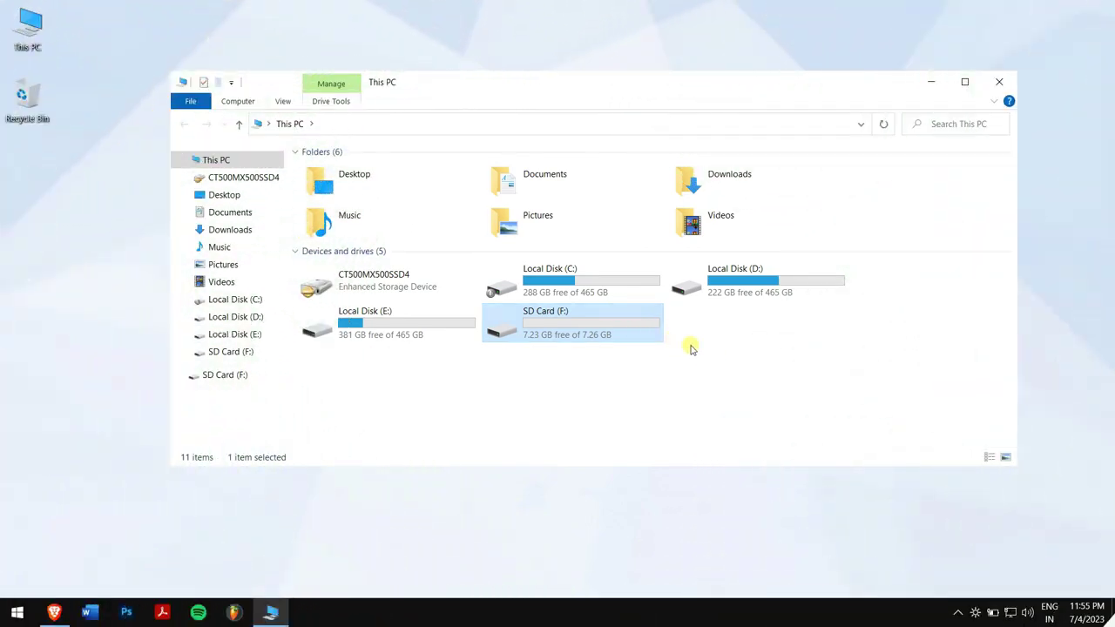
Step: Check the contents of SD Card (F:), return to This PC and close the file window
{"action": "double_click", "coordinate": [634, 321]}
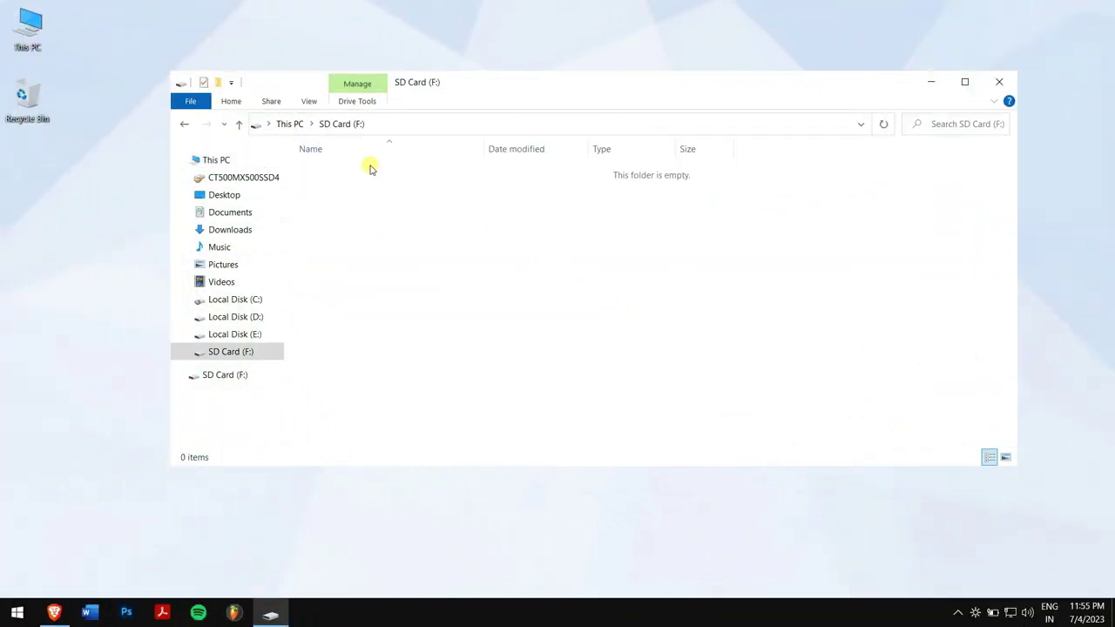
{"action": "left_click", "coordinate": [240, 124]}
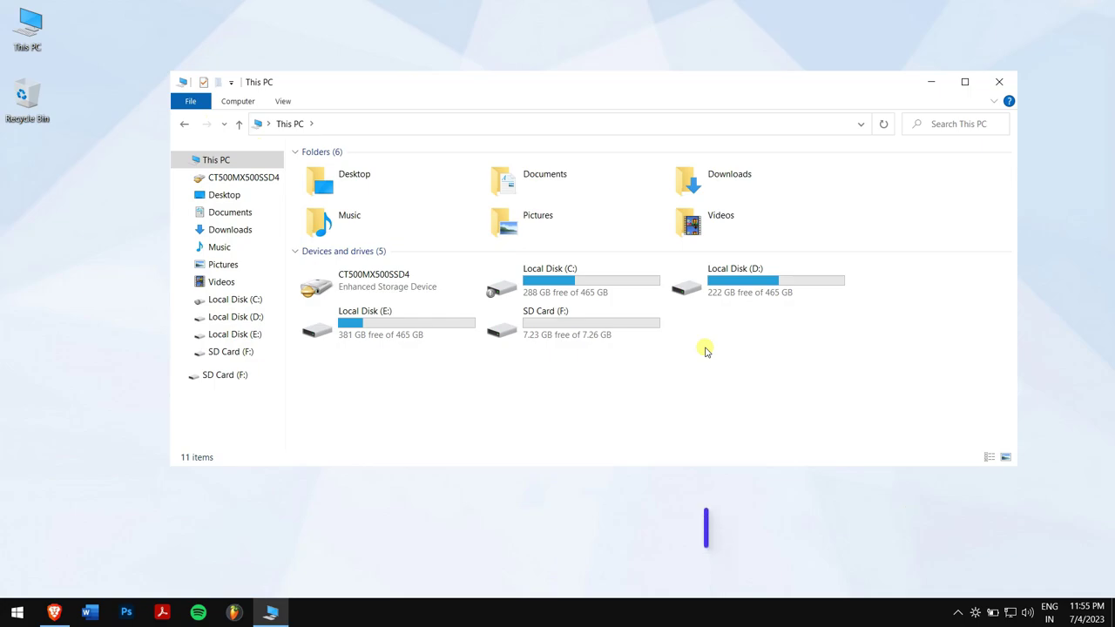
{"action": "left_click_drag", "start_coordinate": [702, 340], "coordinate": [639, 315]}
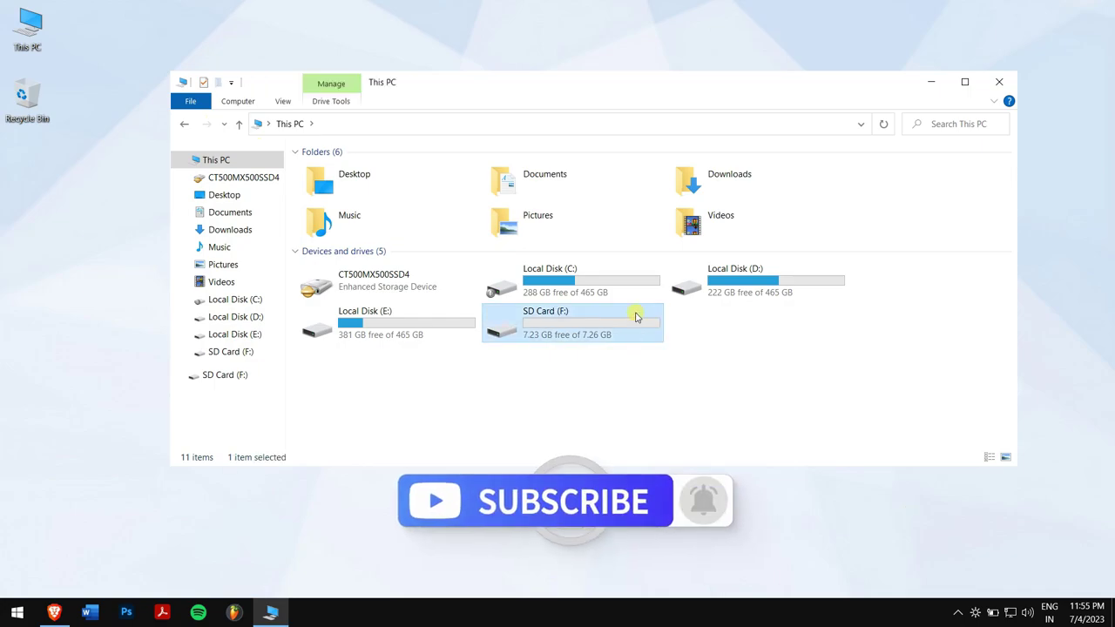
{"action": "left_click", "coordinate": [1010, 89]}
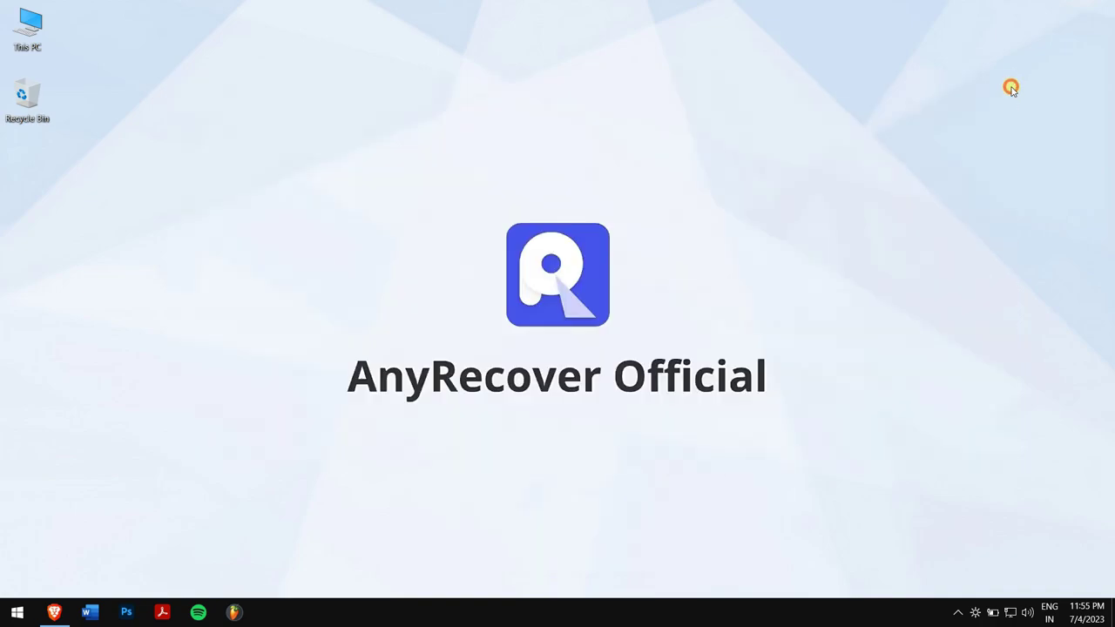
Step: Show the AnyRecover website in Brave and return to the desktop
{"action": "left_click", "coordinate": [263, 153]}
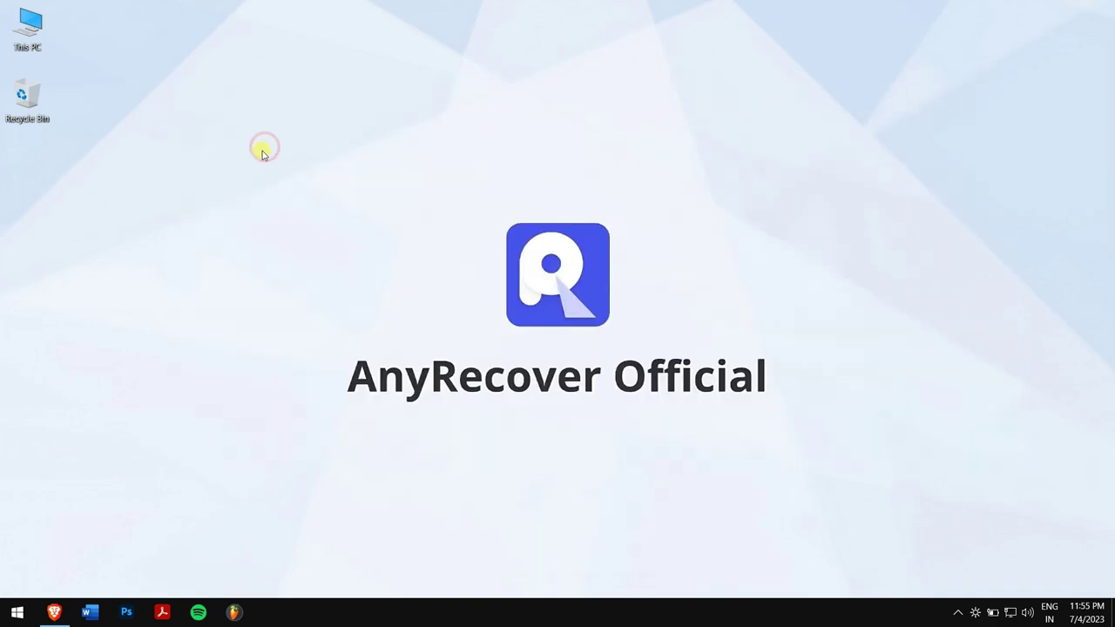
{"action": "left_click", "coordinate": [54, 613]}
{"action": "left_click", "coordinate": [54, 544]}
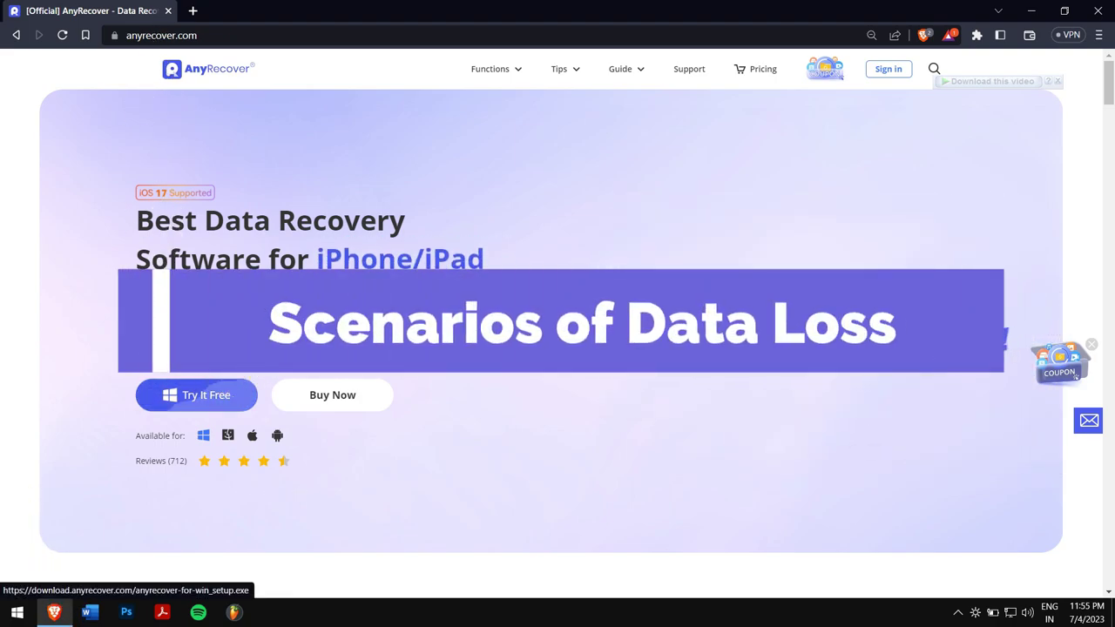
{"action": "left_click", "coordinate": [1026, 8]}
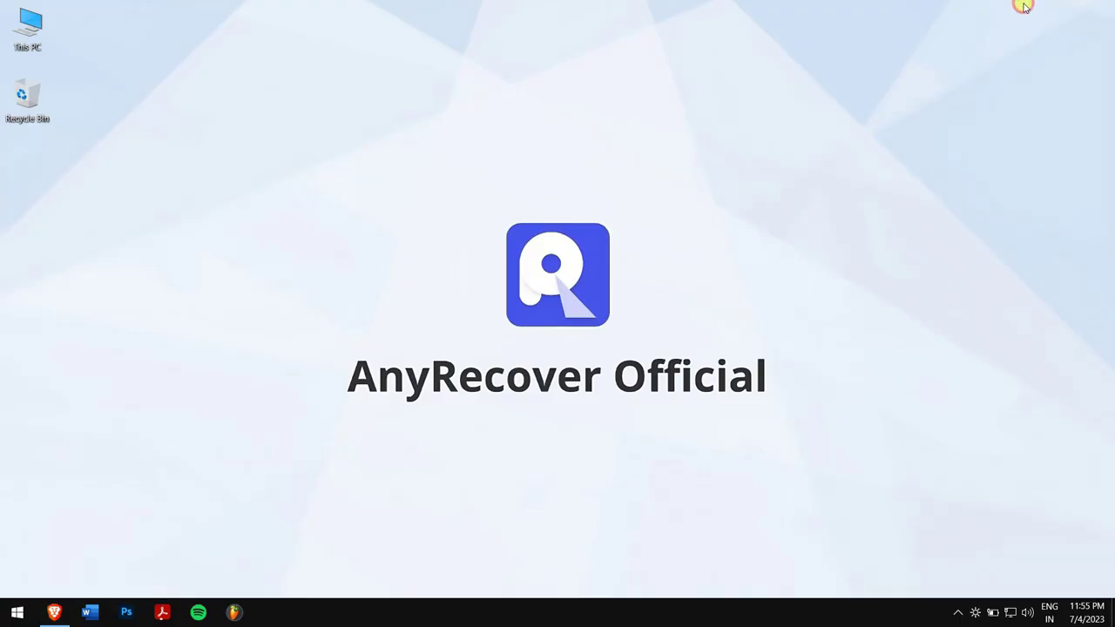
{"action": "right_click", "coordinate": [191, 154]}
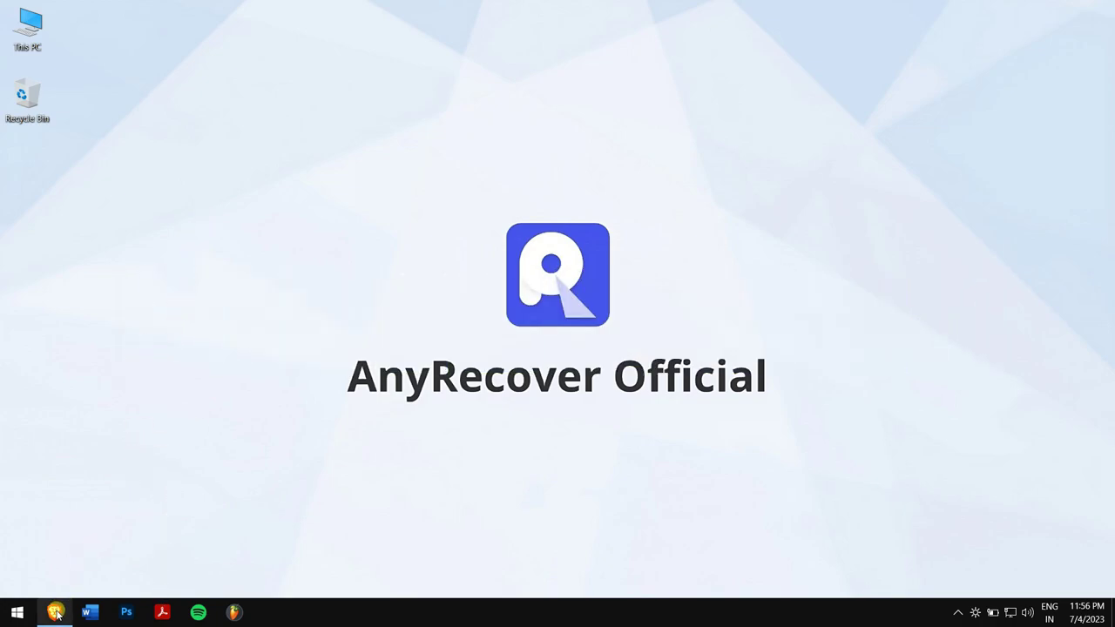
Step: Switch to the AnyRecover website in Brave
{"action": "mouse_move", "coordinate": [55, 613]}
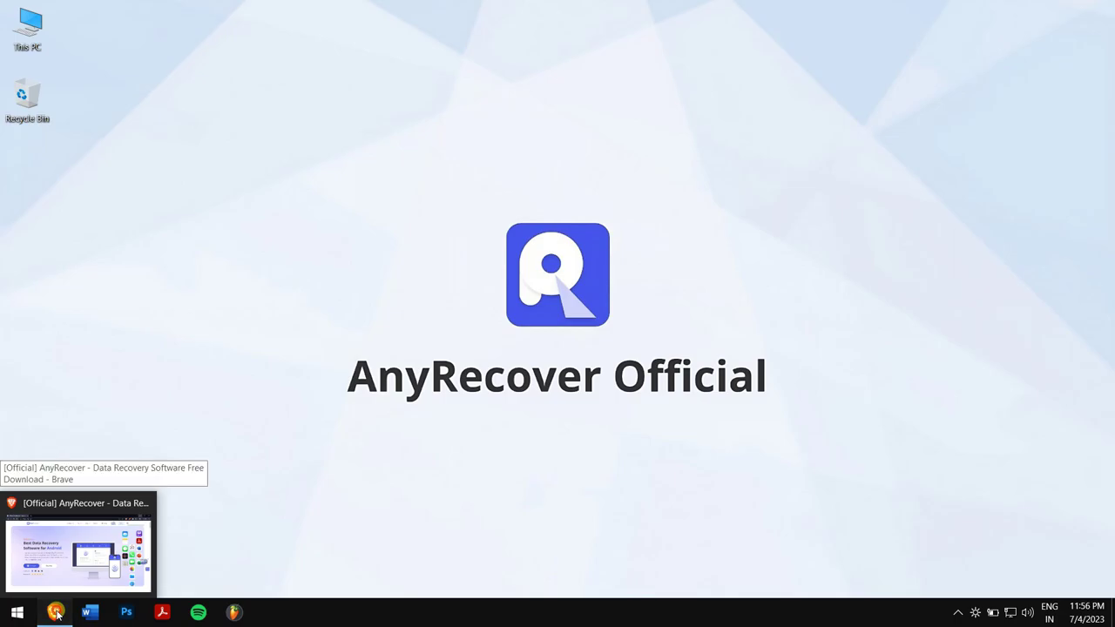
{"action": "left_click", "coordinate": [55, 613]}
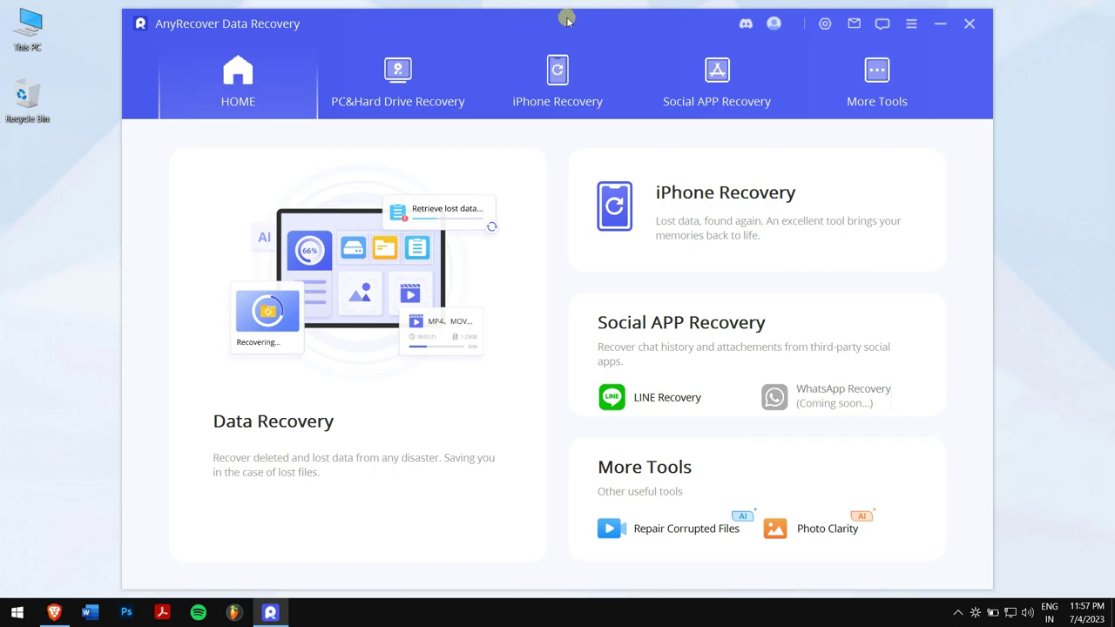
Step: Scan SD Card (F) for lost files with PC&Hard Drive Recovery and dismiss the completion notice
{"action": "left_click", "coordinate": [430, 91]}
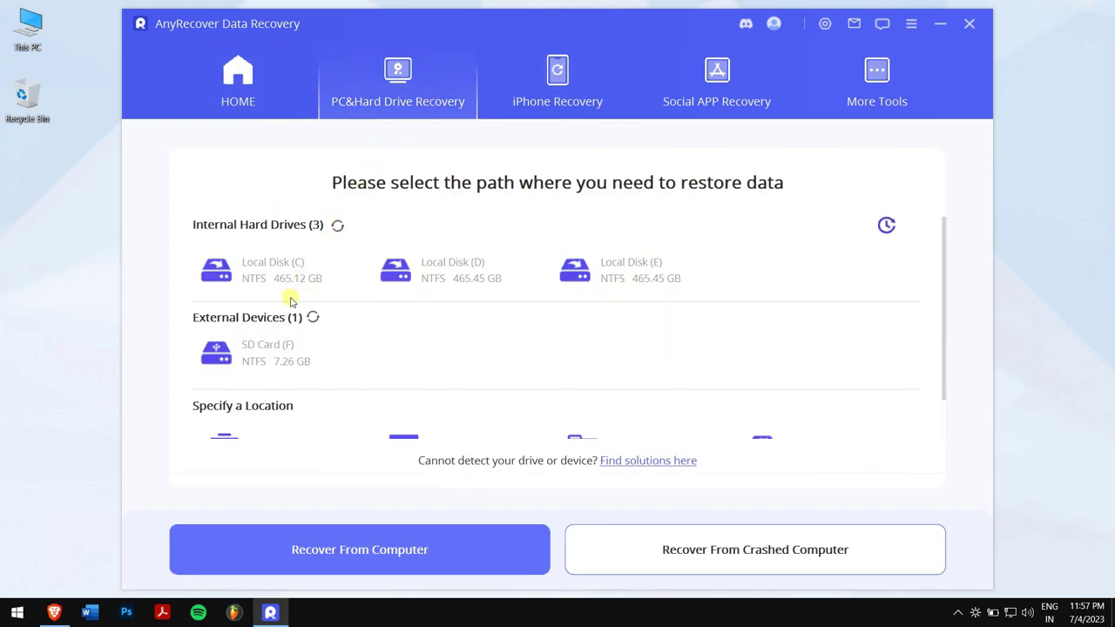
{"action": "left_click", "coordinate": [260, 344]}
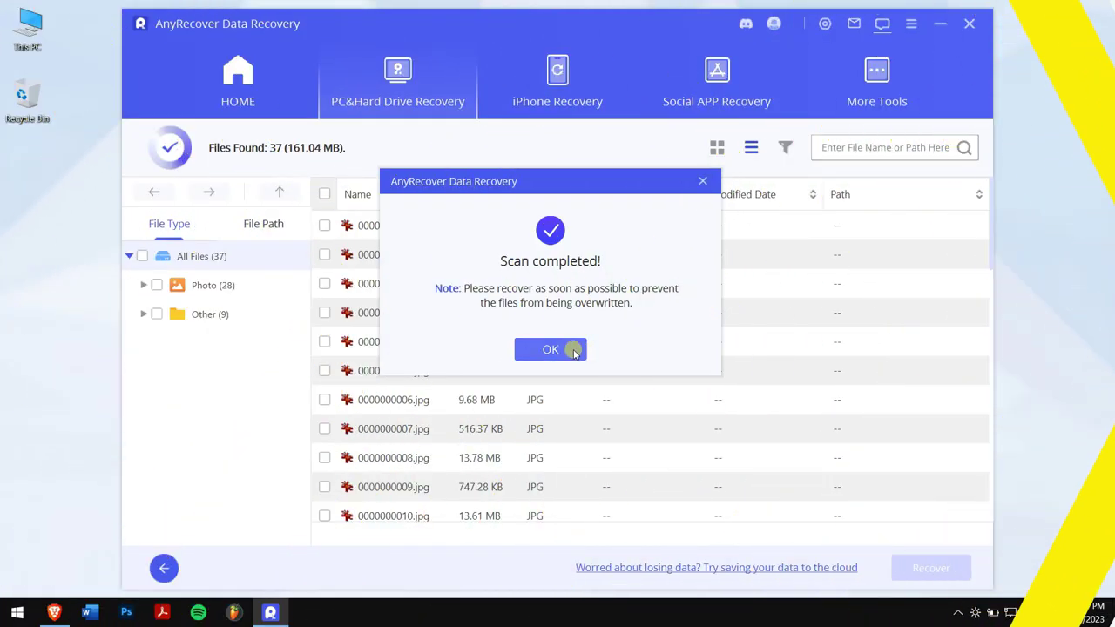
{"action": "left_click", "coordinate": [570, 349]}
Step: Mark the files 0000000000.jpg, 0000000002.jpg, 0000000004.jpg, 0000000006.jpg, 0000000008.jpg and 0000000010.jpg for recovery
{"action": "left_click", "coordinate": [325, 226]}
{"action": "left_click", "coordinate": [325, 283]}
{"action": "left_click", "coordinate": [325, 341]}
{"action": "left_click", "coordinate": [325, 400]}
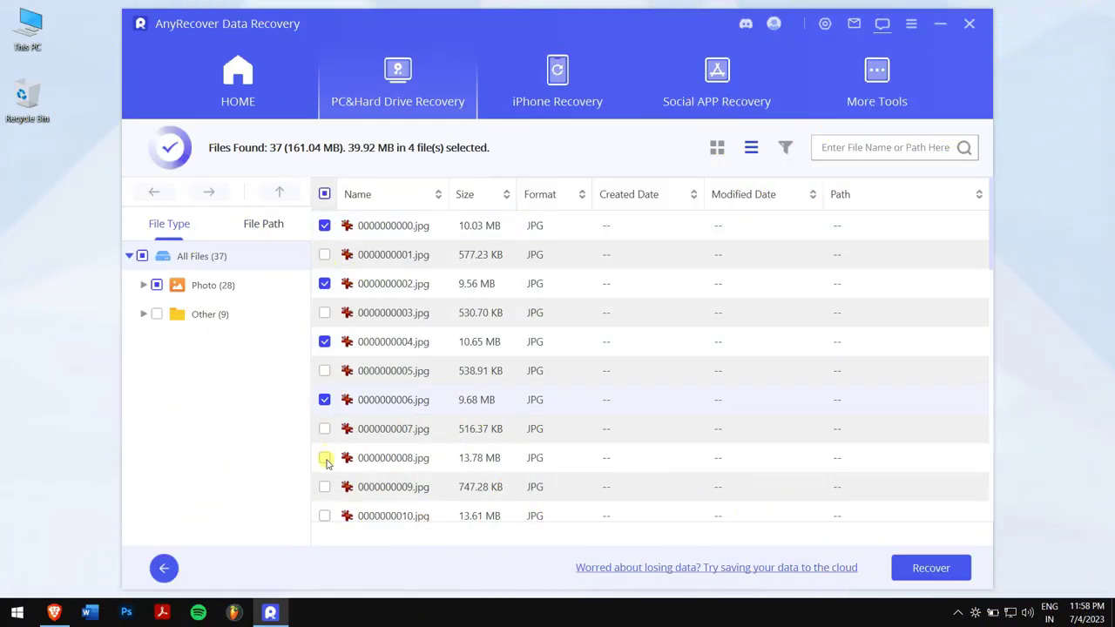
{"action": "left_click", "coordinate": [325, 457]}
{"action": "left_click", "coordinate": [326, 515]}
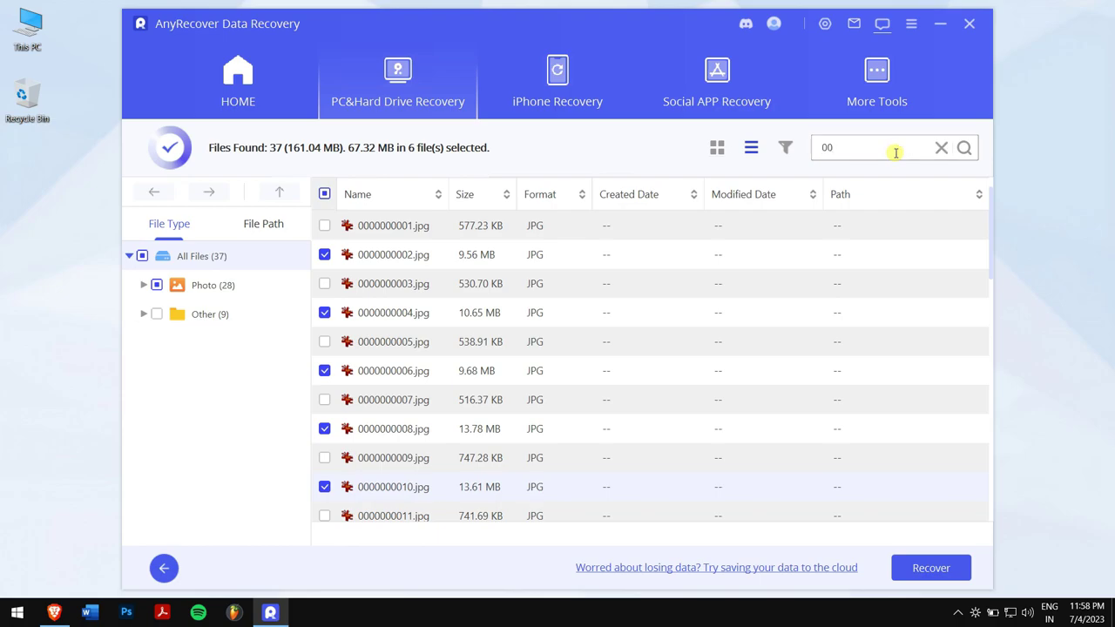
Step: Recover the marked photos to the Desktop and close the output folder window
{"action": "left_click", "coordinate": [894, 564]}
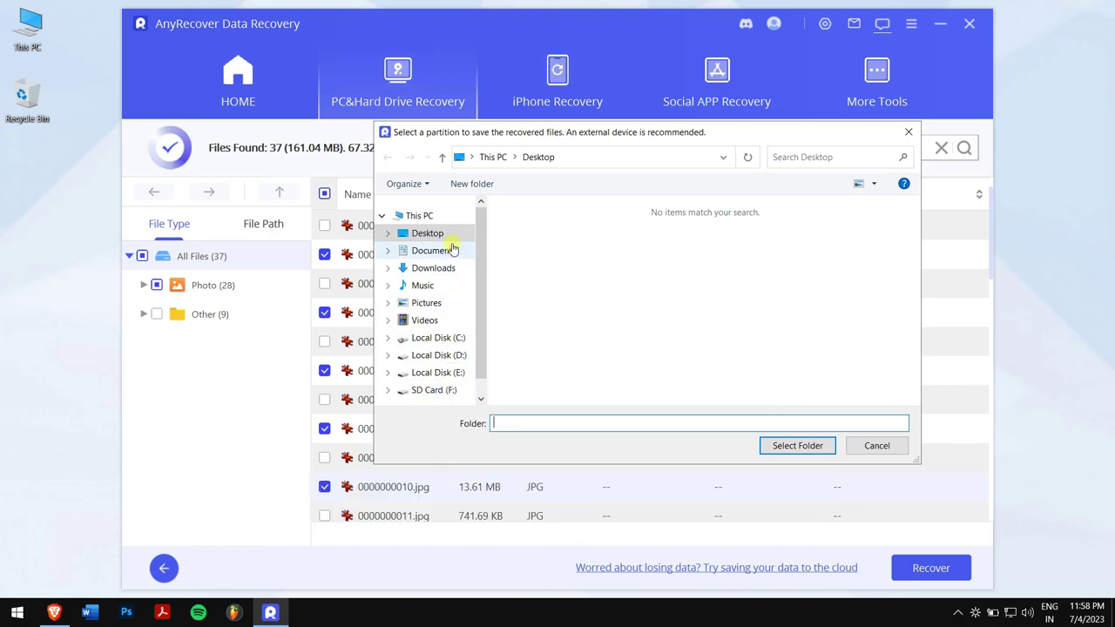
{"action": "left_click", "coordinate": [787, 445]}
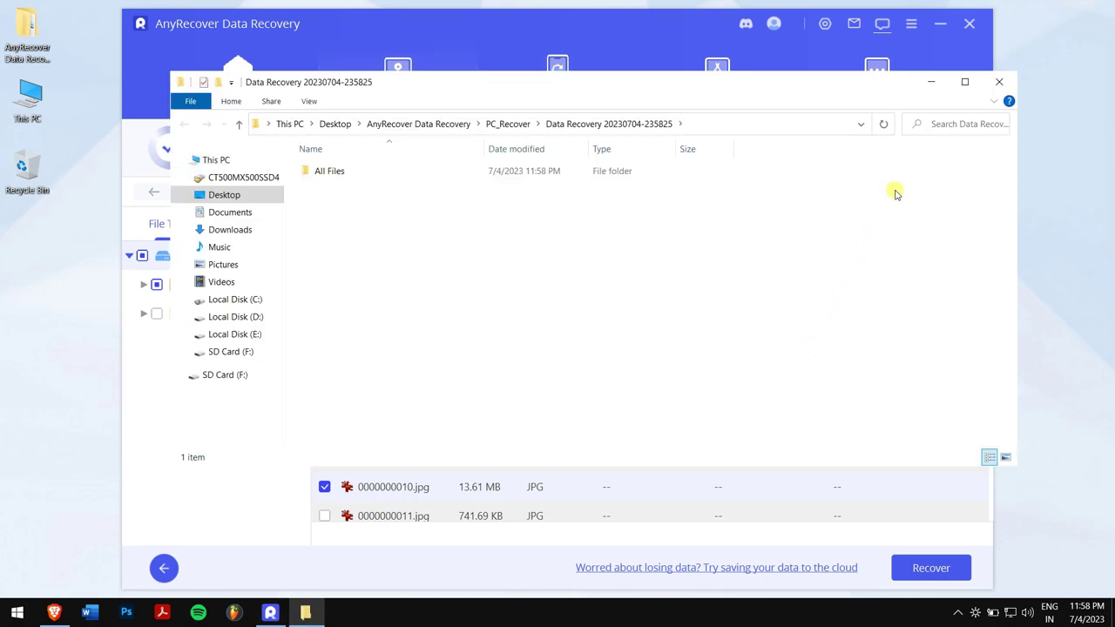
{"action": "left_click", "coordinate": [993, 80]}
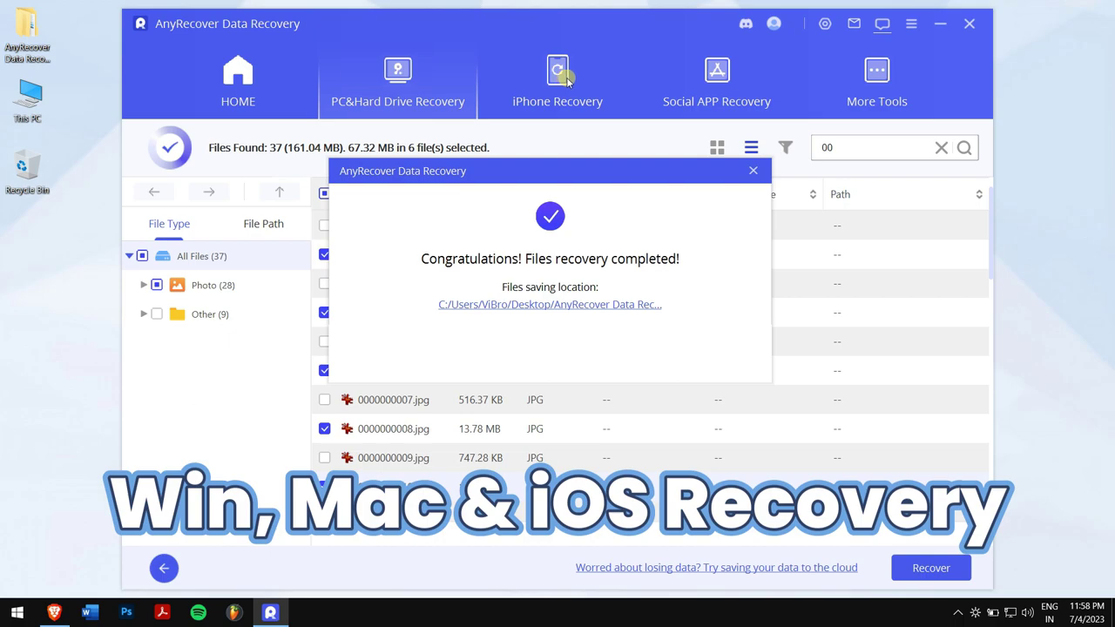
{"action": "left_click_drag", "start_coordinate": [593, 176], "coordinate": [635, 232]}
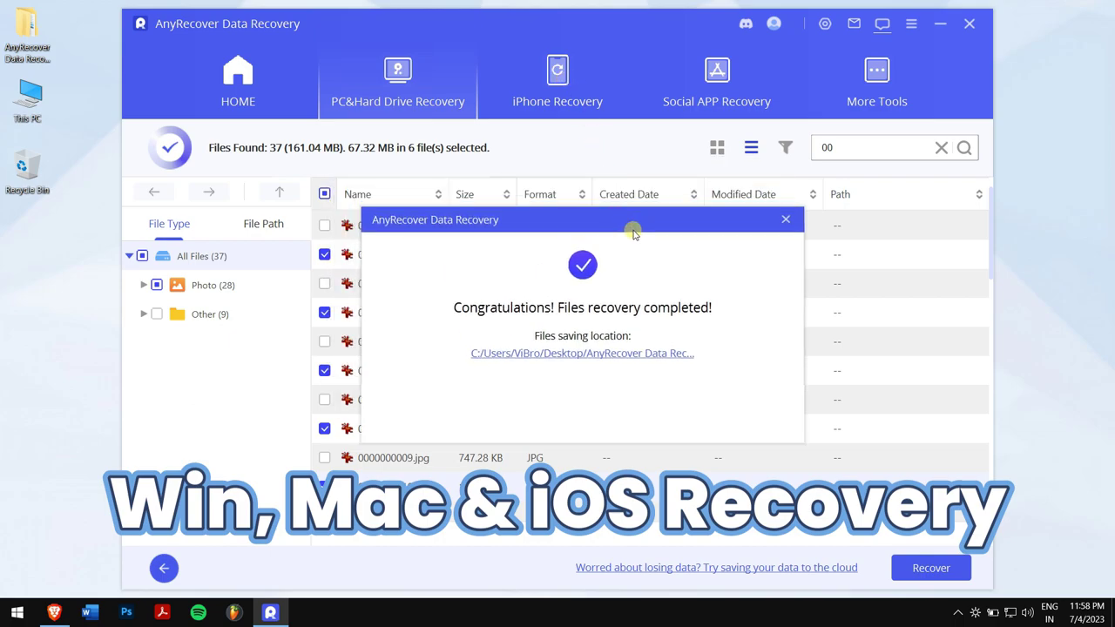
Step: Switch to Brave and apply coupon code ARYT0110 to the AnyRecover Data Recovery 1-Year Plan order
{"action": "left_click", "coordinate": [54, 613]}
{"action": "scroll", "coordinate": [248, 448], "scroll_direction": "up", "scroll_amount": 2}
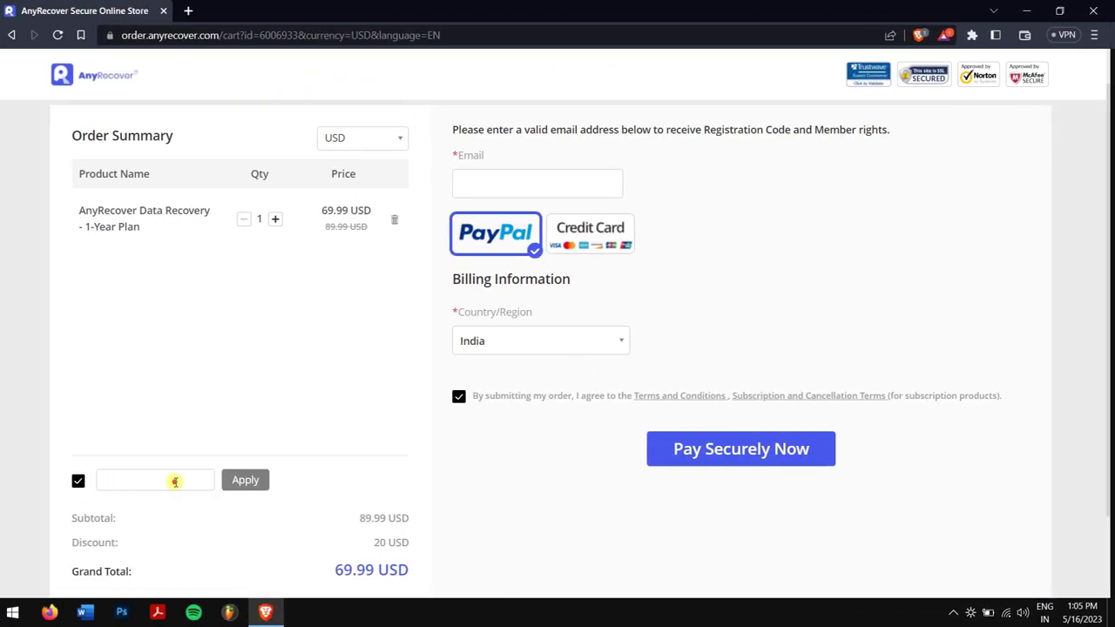
{"action": "left_click", "coordinate": [174, 512]}
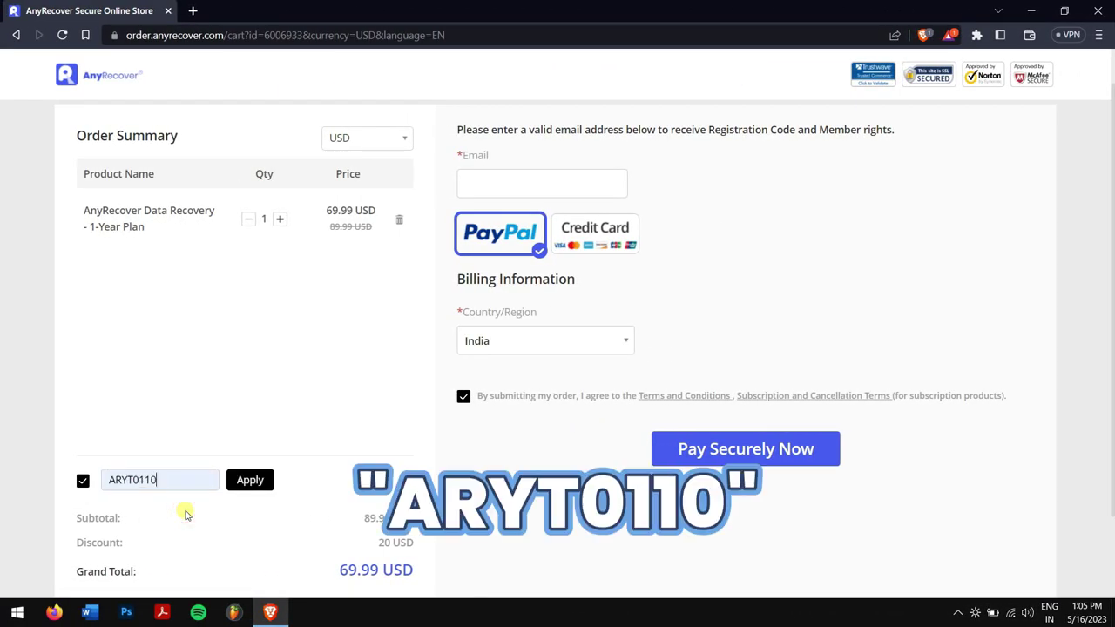
{"action": "left_click", "coordinate": [250, 481]}
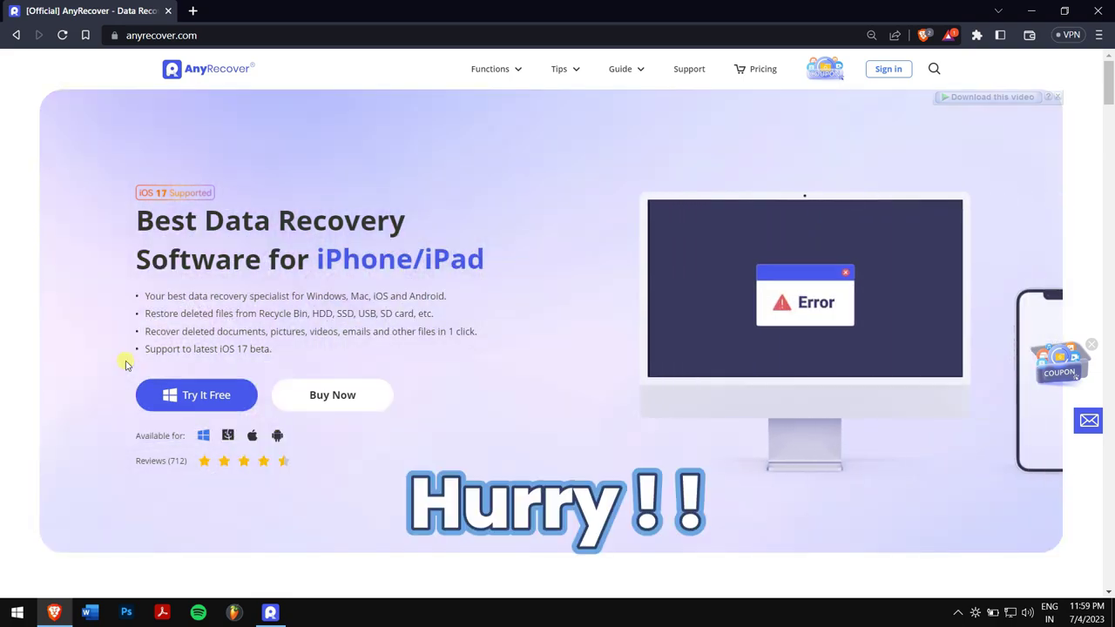
Step: Minimize the browser and move the AnyRecover Data Recovery folder below the Recycle Bin on the desktop
{"action": "left_click", "coordinate": [1037, 10]}
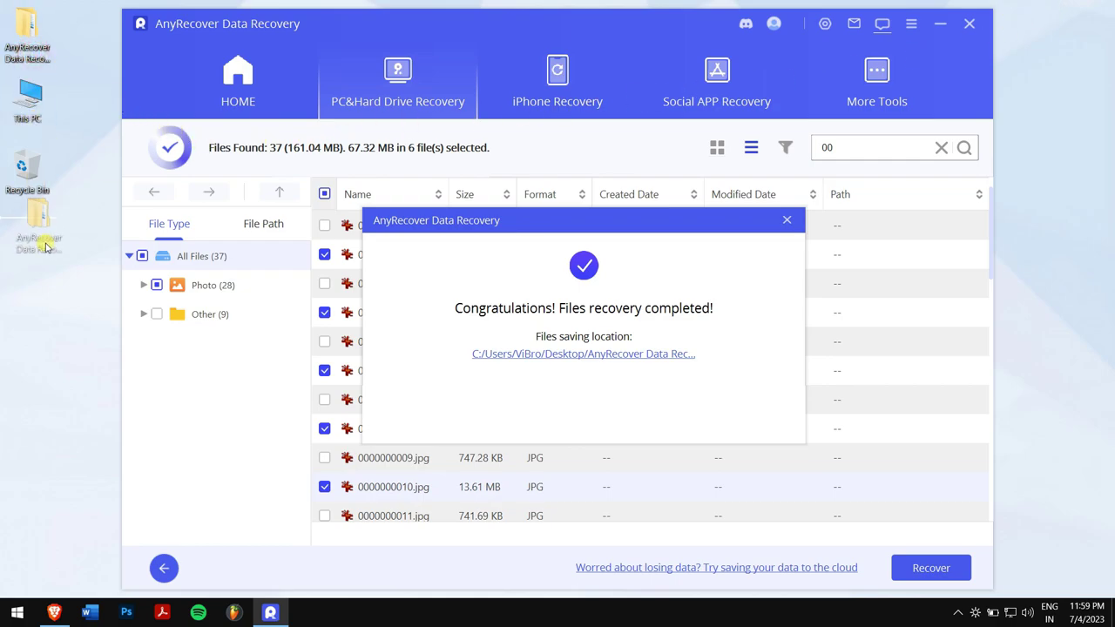
{"action": "left_click_drag", "start_coordinate": [46, 247], "coordinate": [46, 247]}
Step: Browse the AnyRecover Data Recovery folder down to the recovered Photo > JPG files and open 0000000000.jpg
{"action": "double_click", "coordinate": [40, 202]}
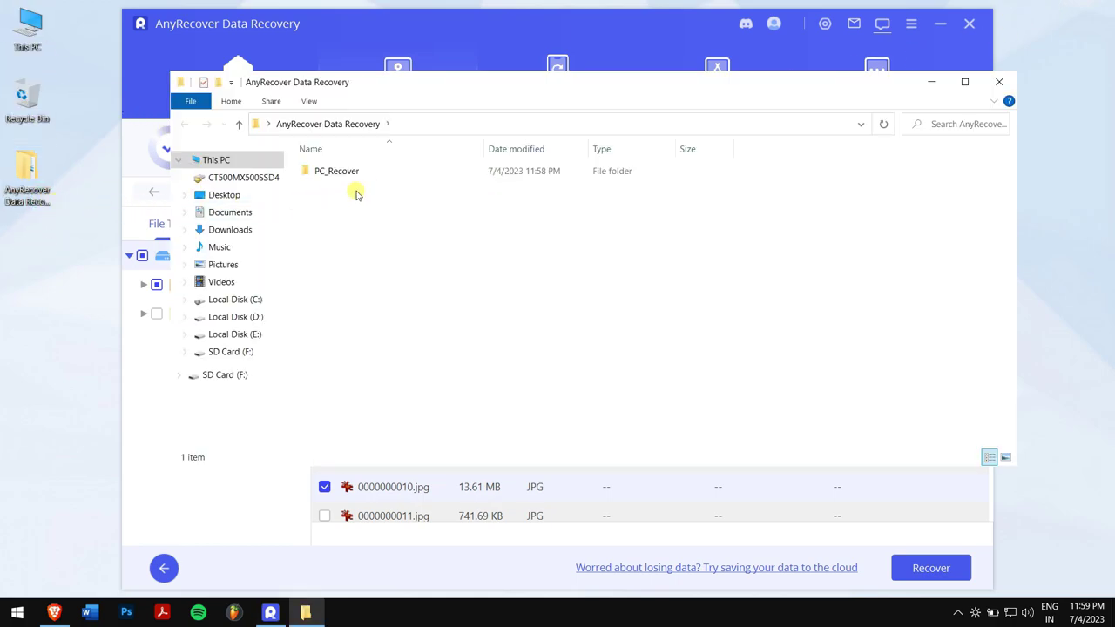
{"action": "double_click", "coordinate": [405, 179]}
{"action": "double_click", "coordinate": [405, 178]}
{"action": "double_click", "coordinate": [405, 178]}
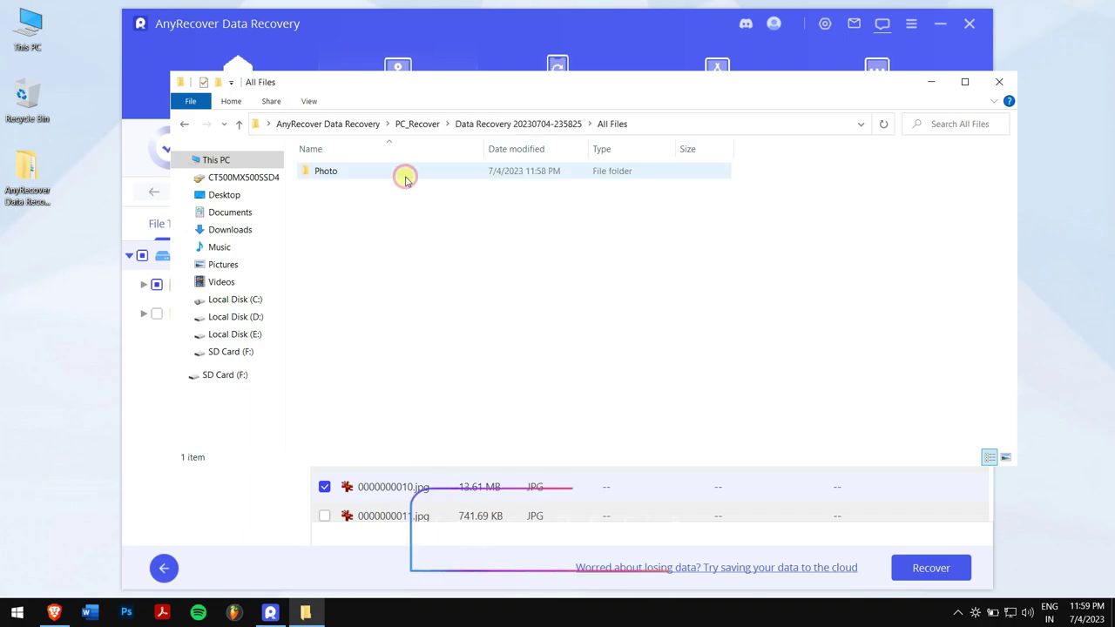
{"action": "double_click", "coordinate": [405, 179]}
{"action": "double_click", "coordinate": [405, 179]}
{"action": "left_click", "coordinate": [354, 193]}
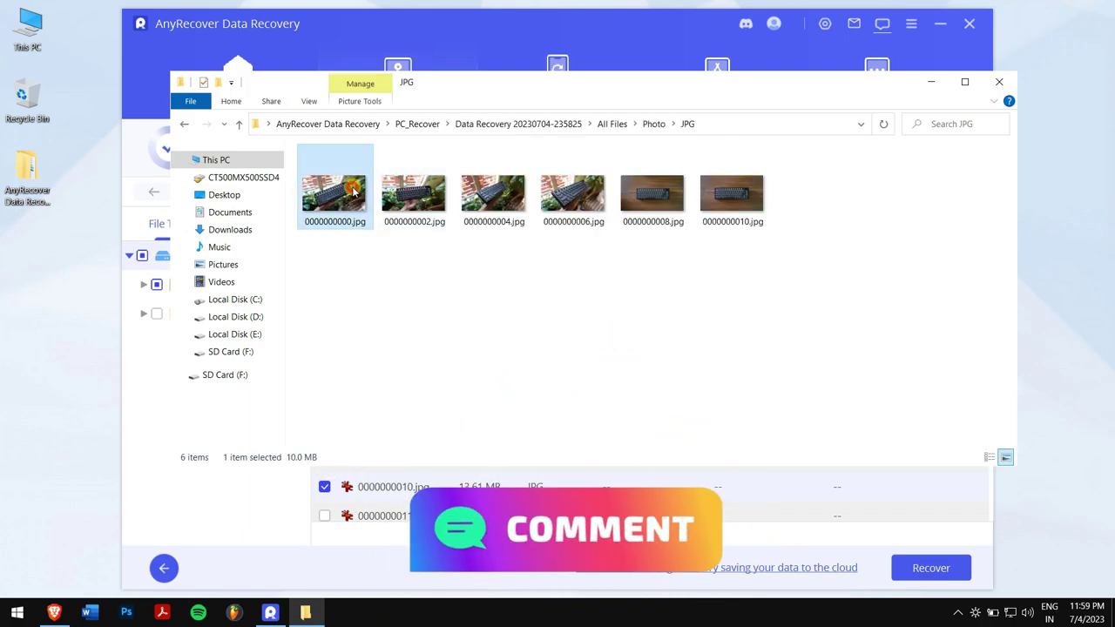
{"action": "double_click", "coordinate": [355, 193]}
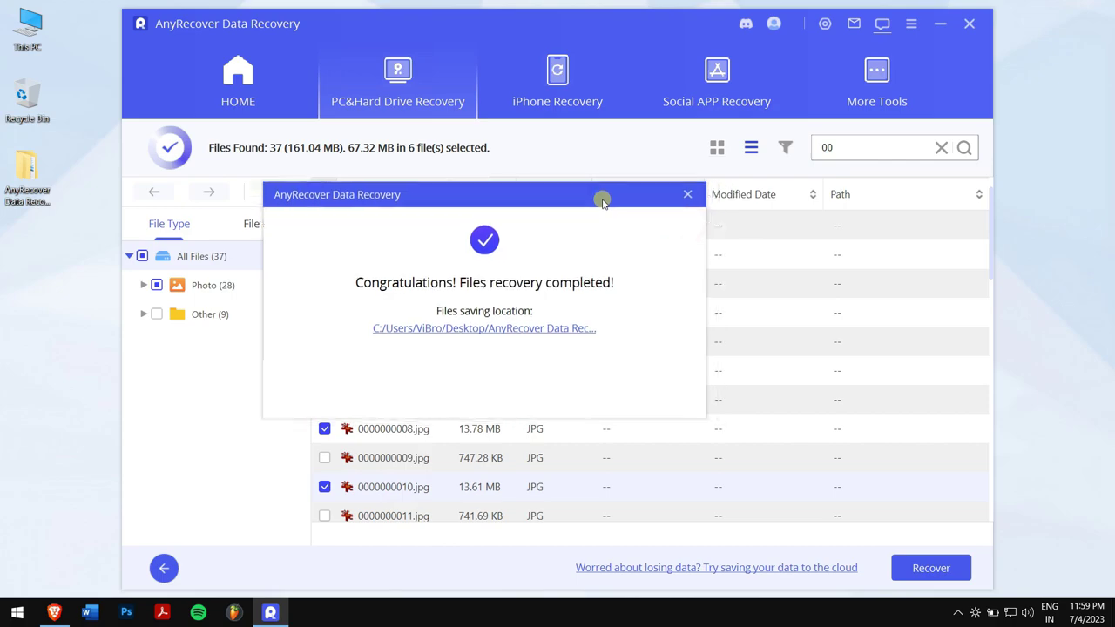
{"action": "left_click_drag", "start_coordinate": [602, 201], "coordinate": [566, 193]}
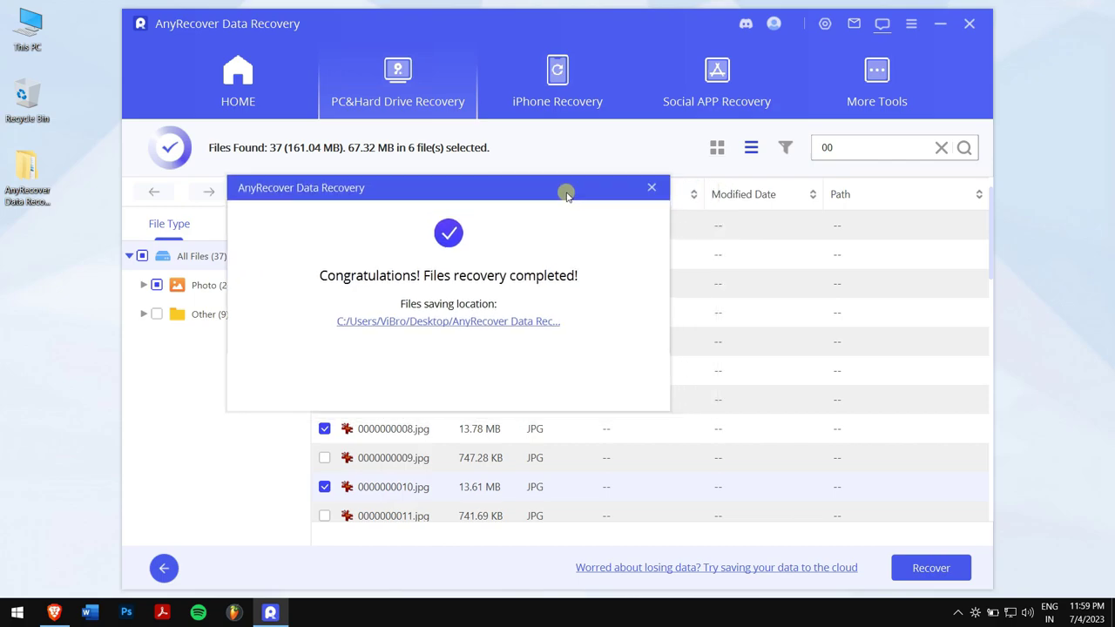